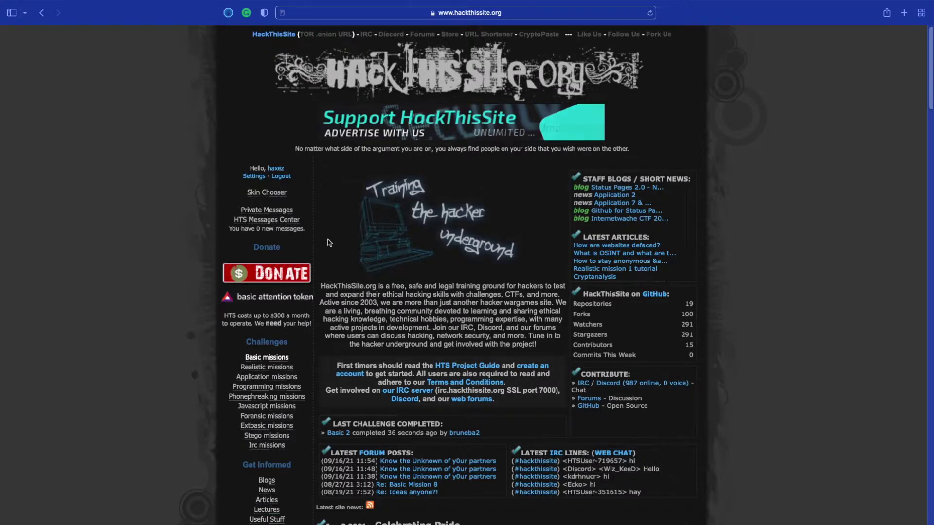
Open the realistic mission "Uncle Arnold's Local Band Review" and load its band review page afresh
click(281, 366)
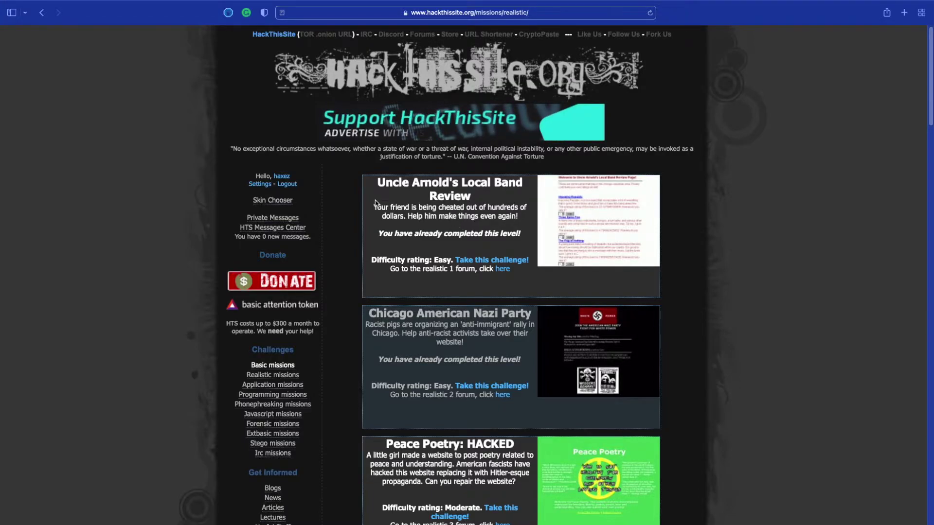
click(479, 261)
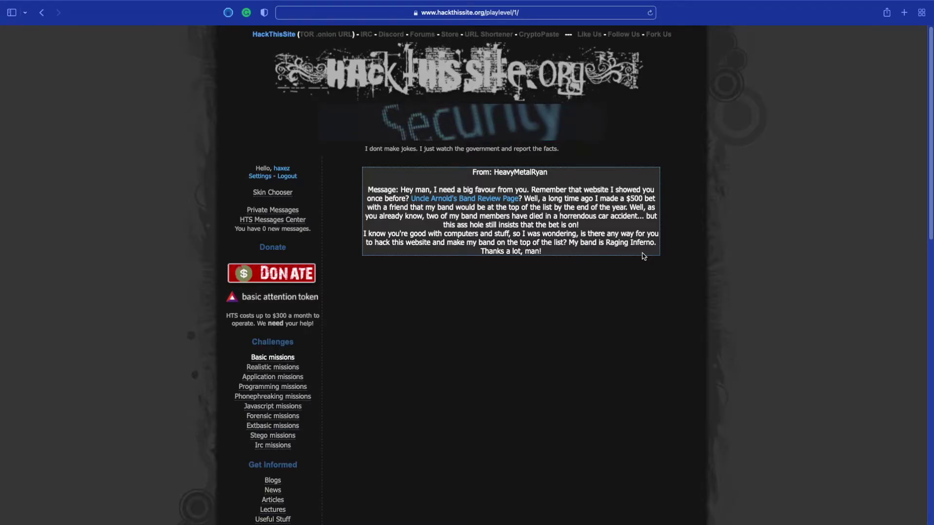
click(503, 200)
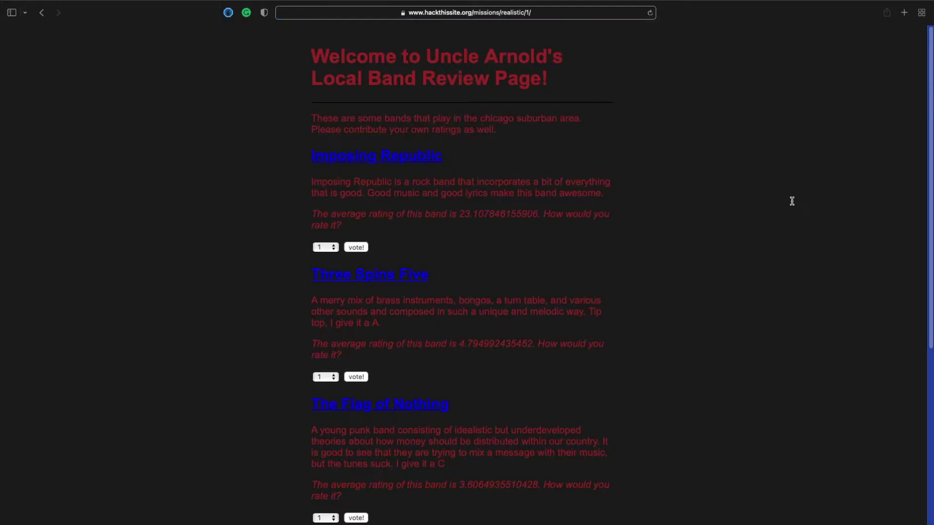
click(649, 12)
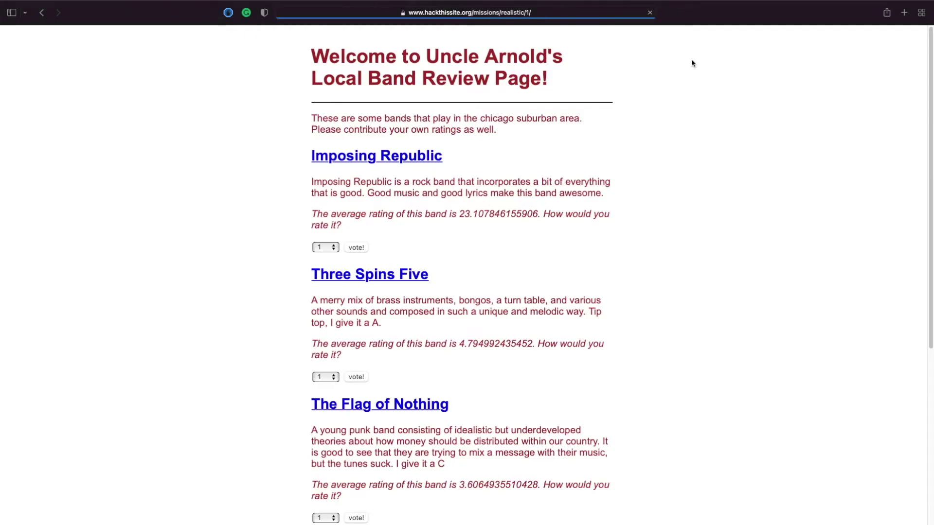
Look through the listed bands on the review page and inspect the rating choices offered for Imposing Republic
scroll(535, 252, down, 6)
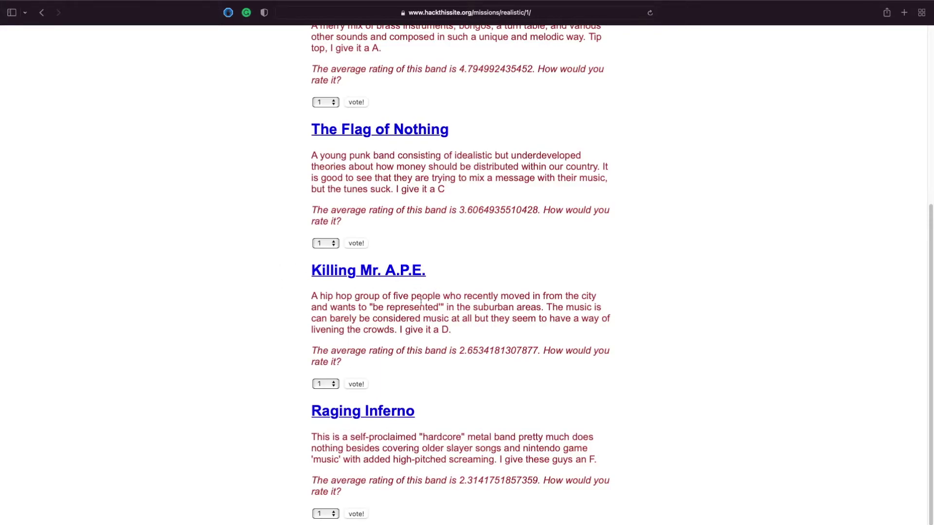
scroll(422, 308, up, 6)
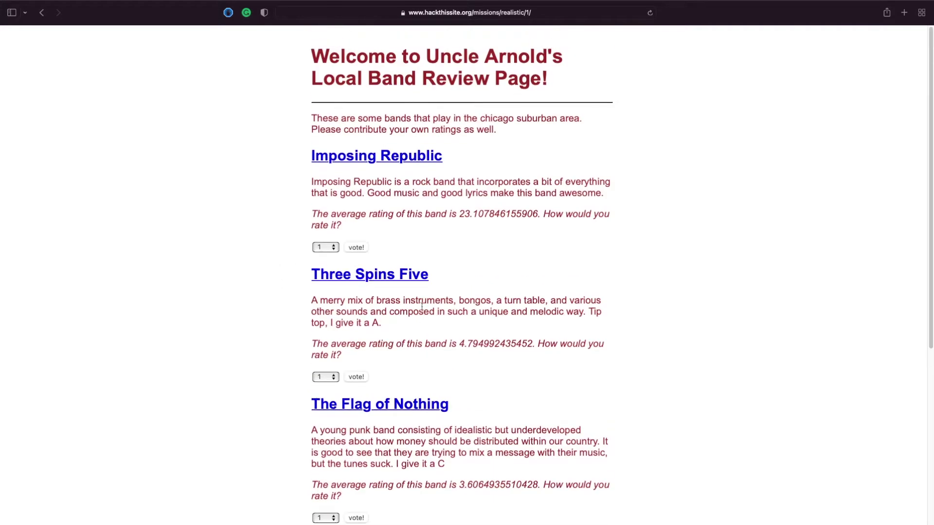
click(333, 249)
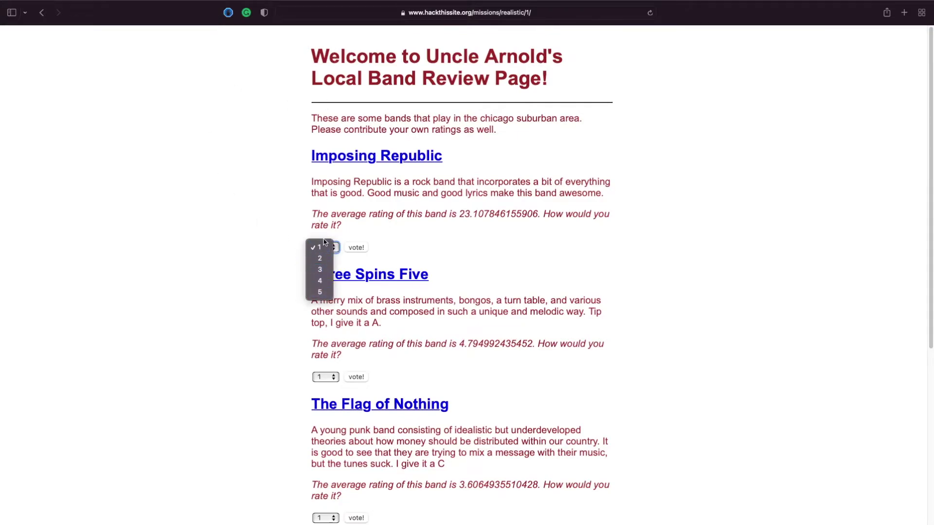
click(588, 246)
scroll(501, 306, down, 5)
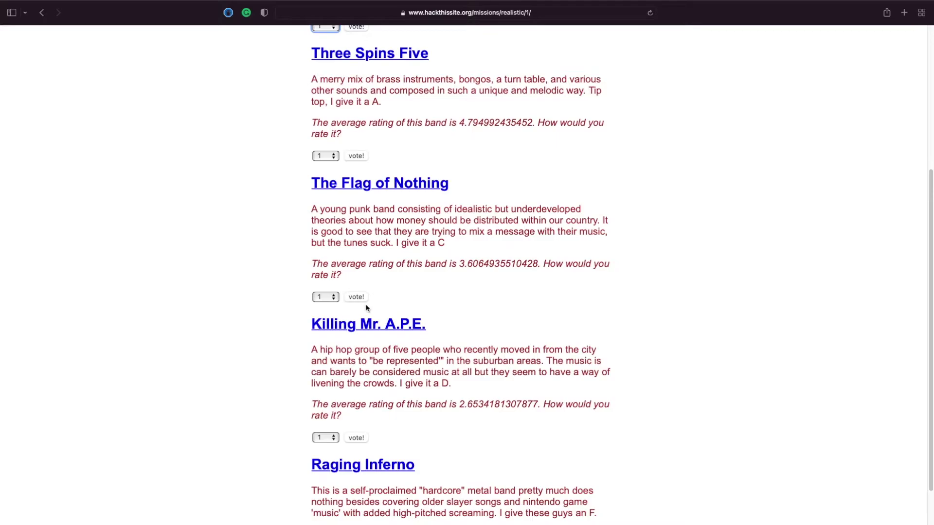
Check where the Raging Inferno and Three Spins Five links lead, returning to the review page each time
click(343, 411)
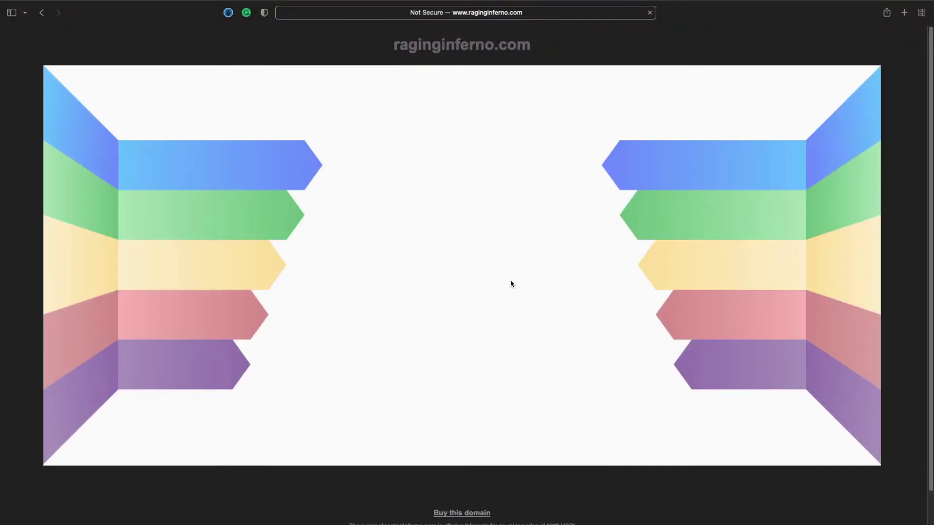
click(42, 14)
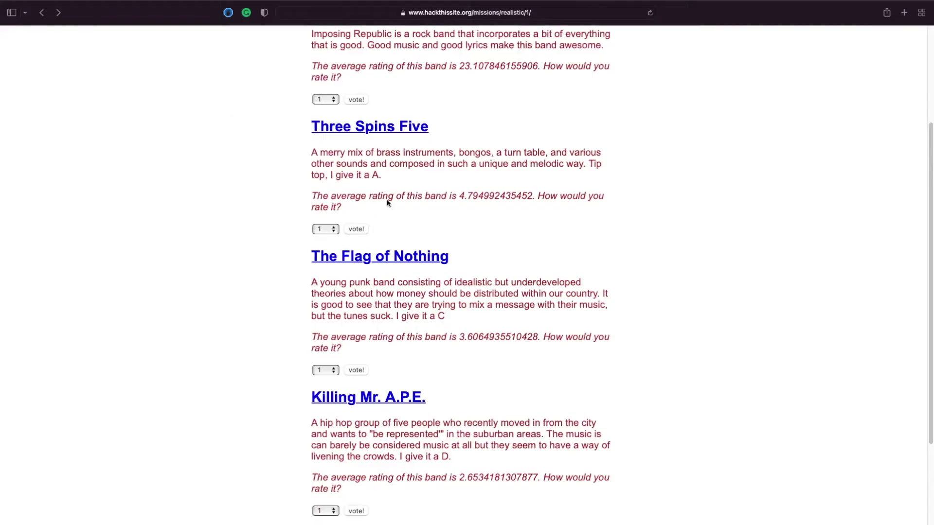
click(377, 128)
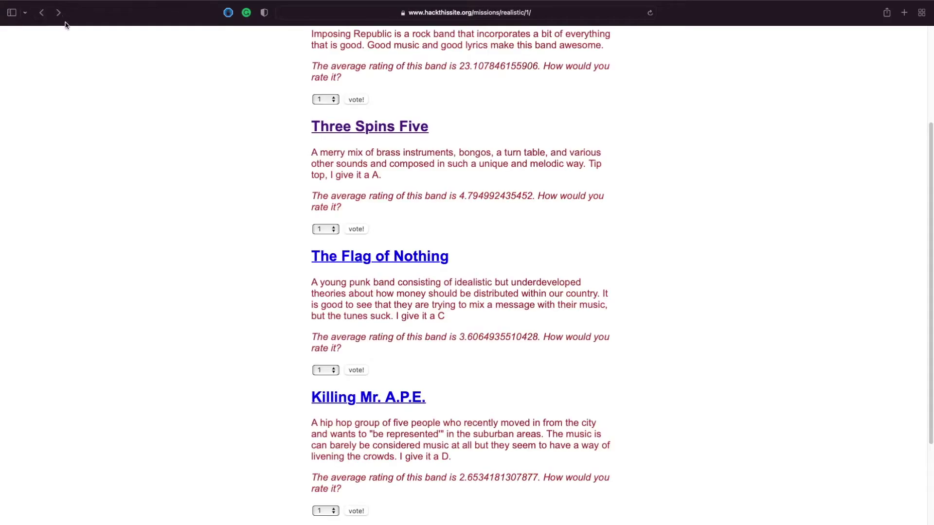
Submit a rating of 1 for Raging Inferno and check the band's average rating
scroll(509, 242, down, 3)
scroll(509, 241, up, 6)
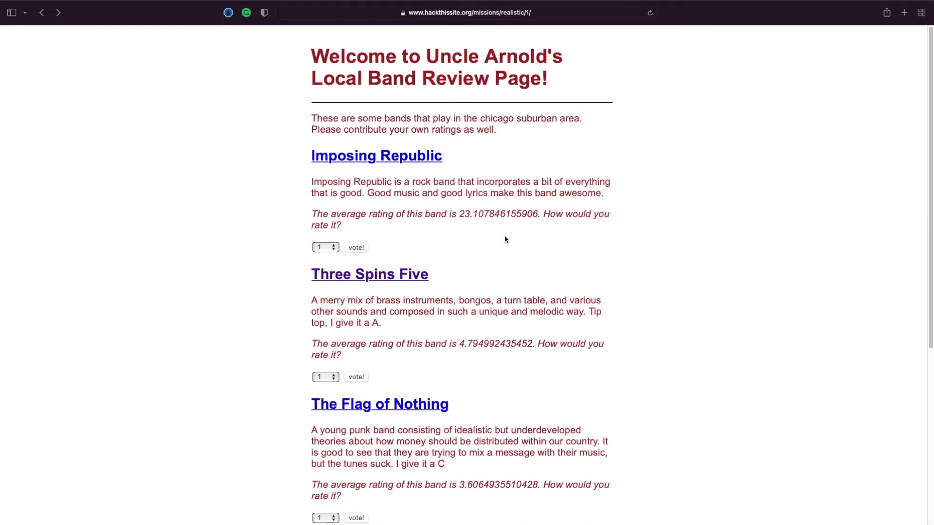
scroll(505, 239, down, 6)
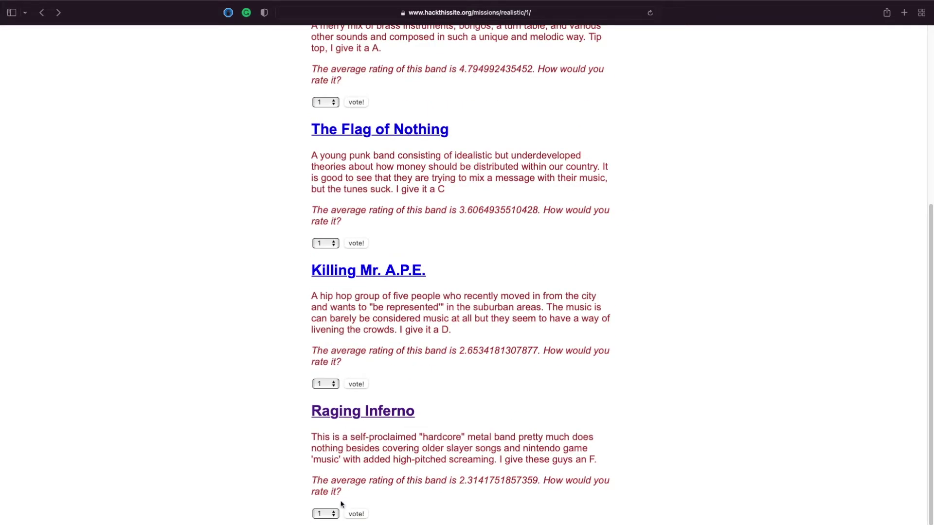
click(355, 514)
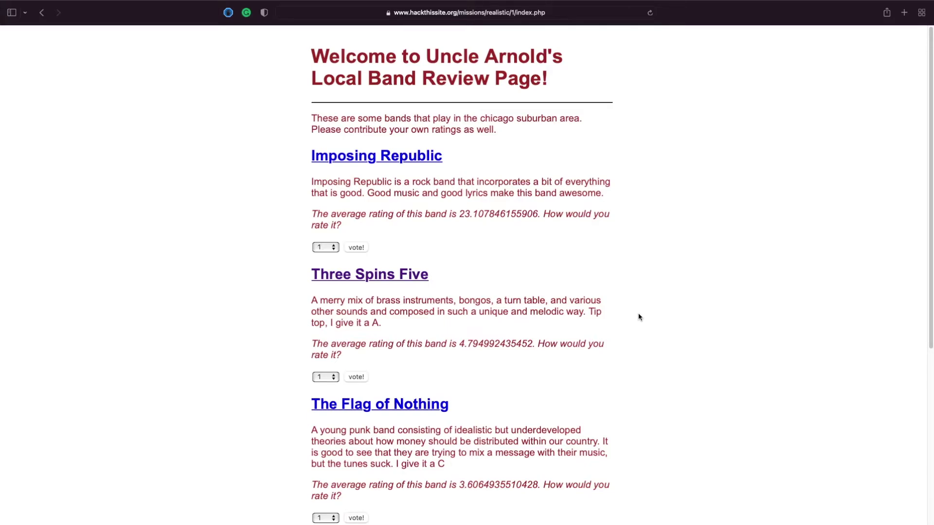
scroll(638, 314, down, 6)
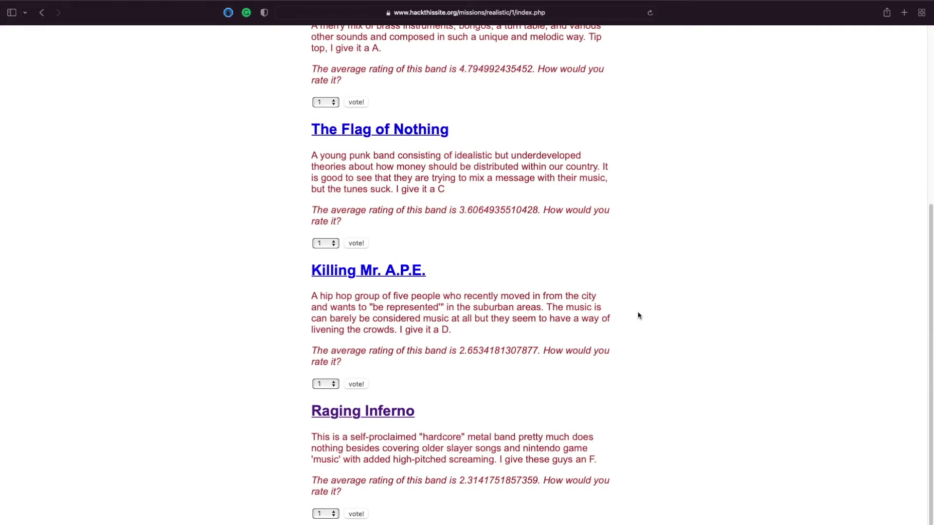
drag(450, 484, 646, 472)
click(579, 438)
Examine the page's source code, focusing on the rating option values in Raging Inferno's vote form
key(alt+super+c)
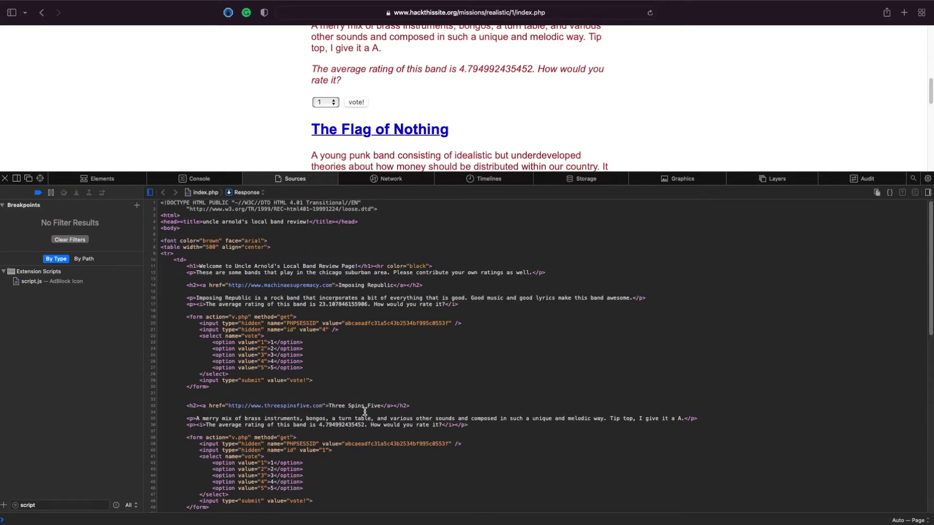
scroll(415, 424, down, 10)
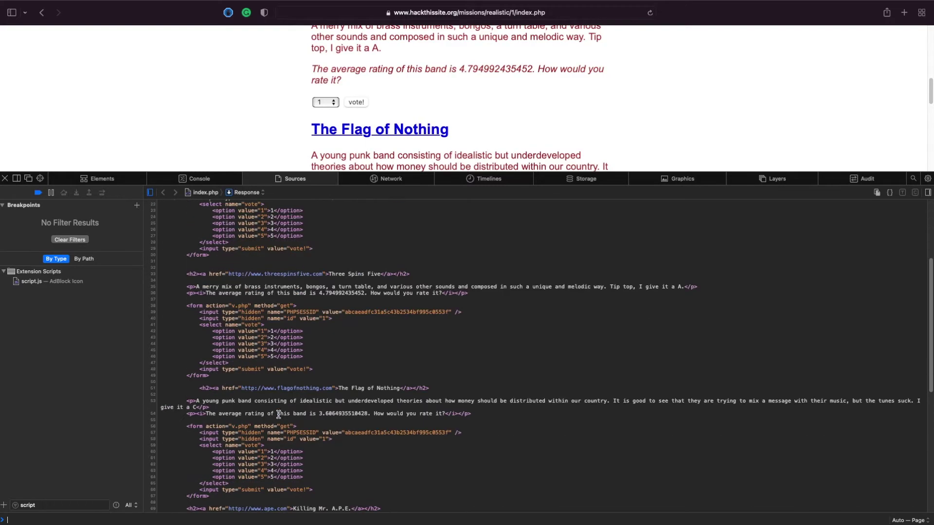
scroll(337, 421, down, 2)
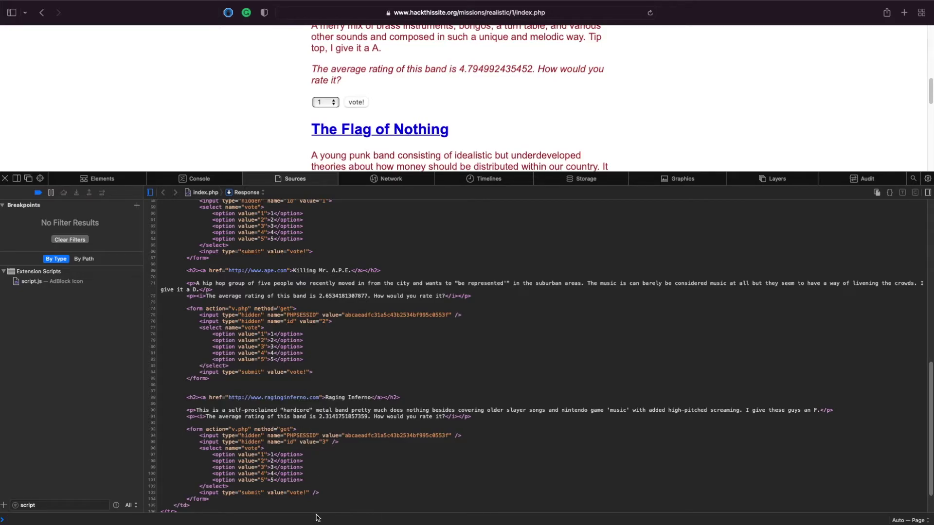
drag(303, 480, 224, 467)
click(265, 466)
triple_click(266, 455)
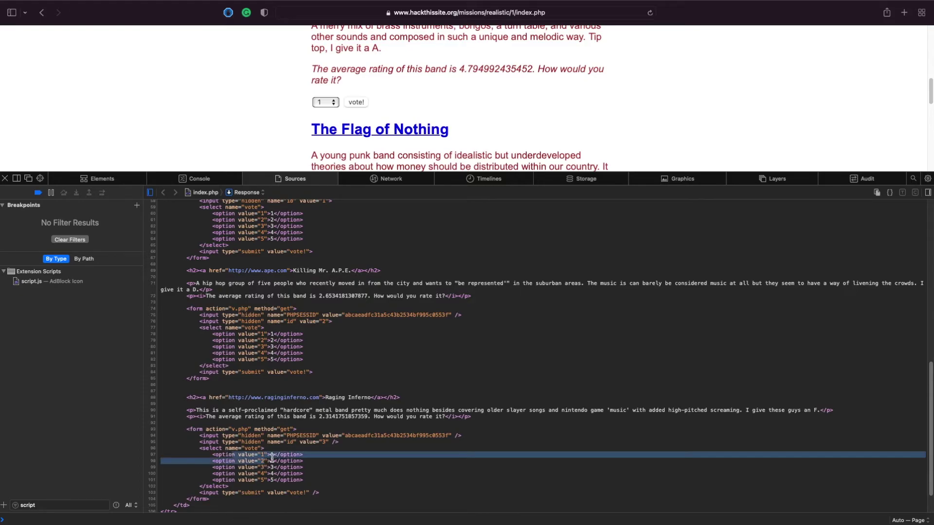
click(268, 457)
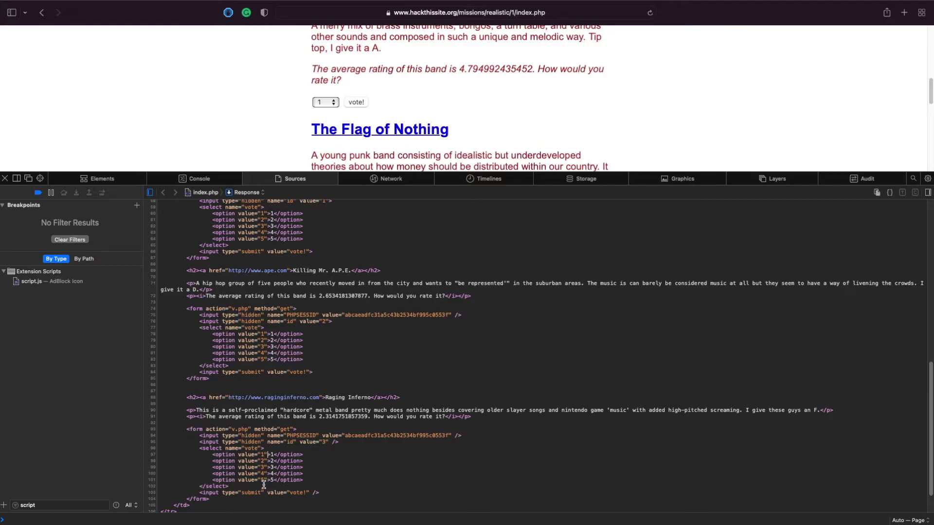
In the live page markup, set the value of option 5 in Raging Inferno's vote form to 500000
mouse_move(386, 511)
click(93, 179)
click(11, 222)
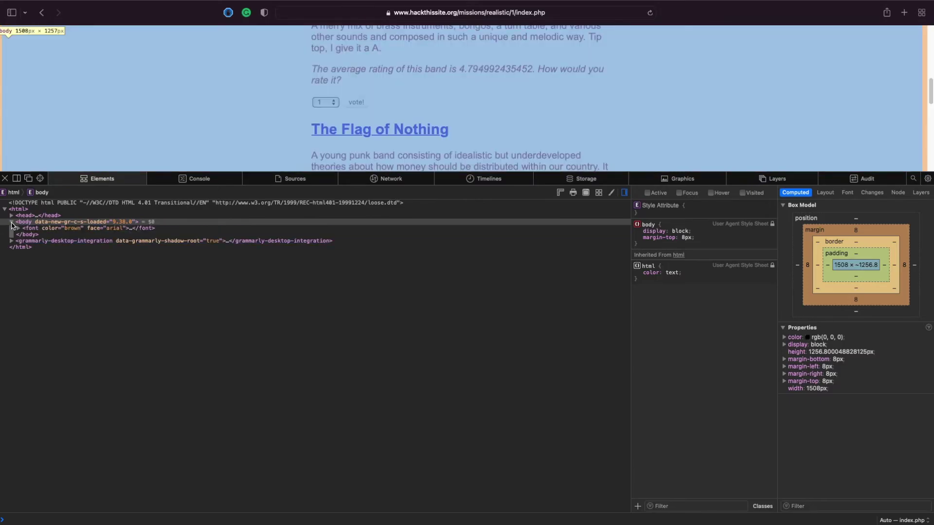
click(18, 229)
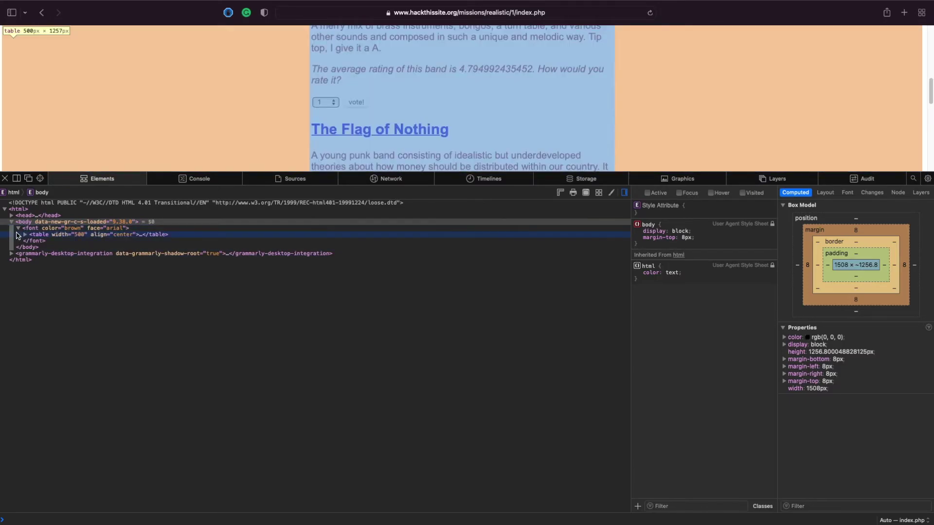
click(25, 234)
click(32, 240)
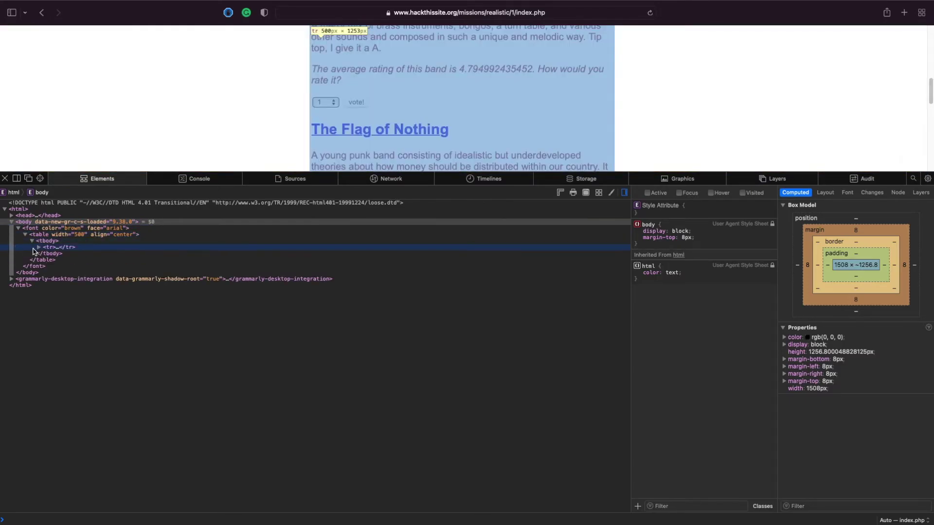
click(38, 247)
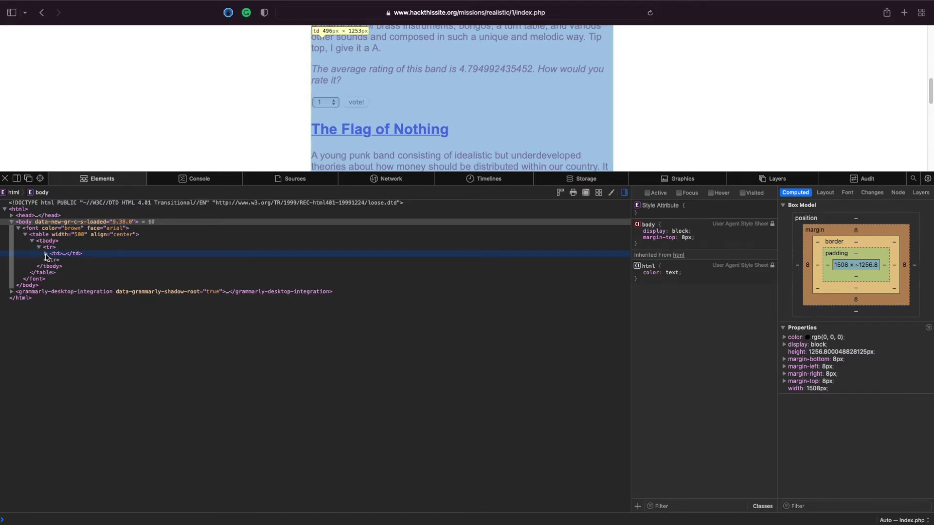
click(46, 254)
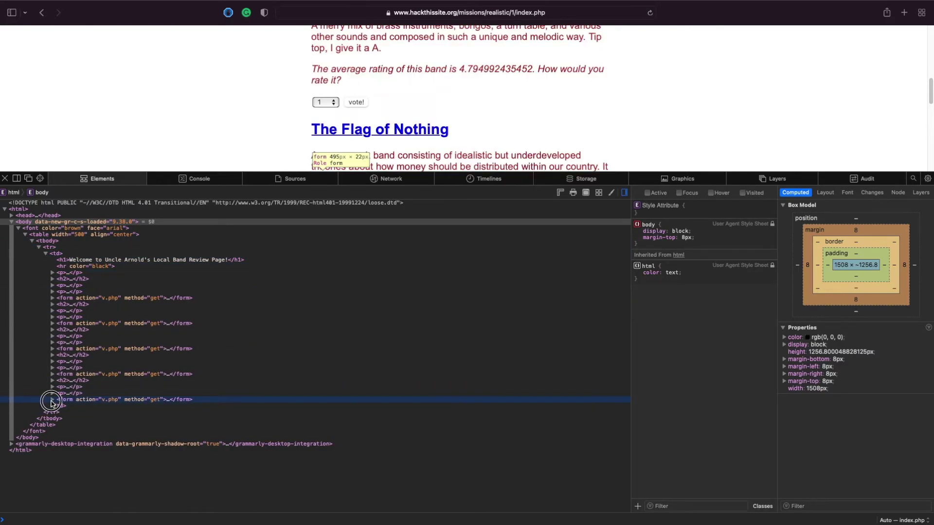
click(52, 400)
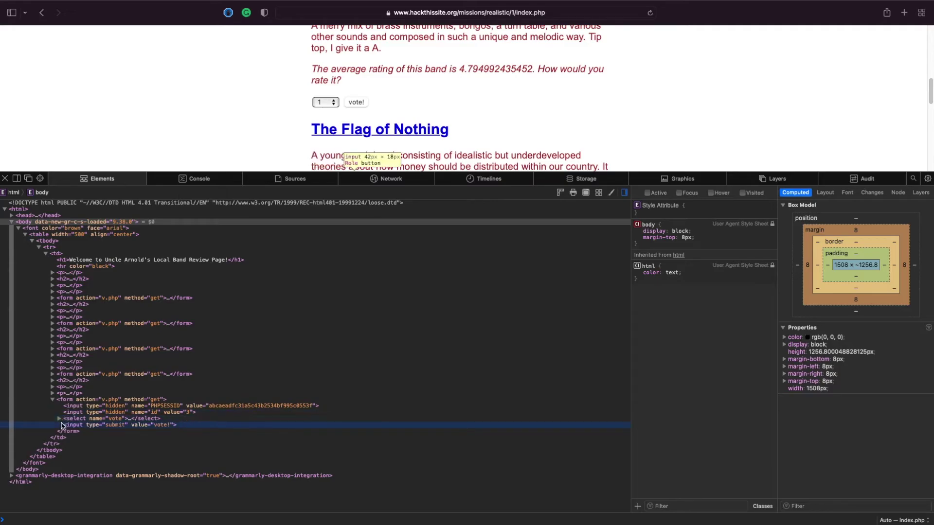
click(59, 419)
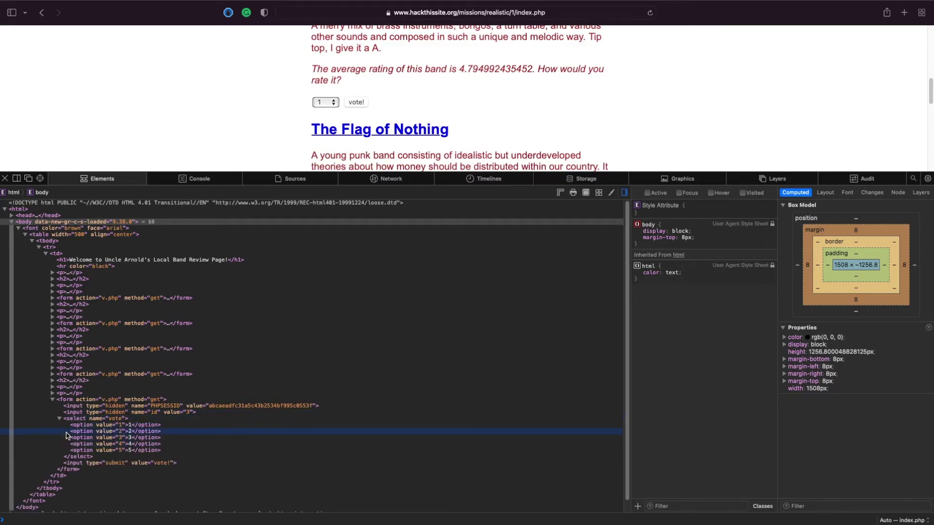
click(124, 452)
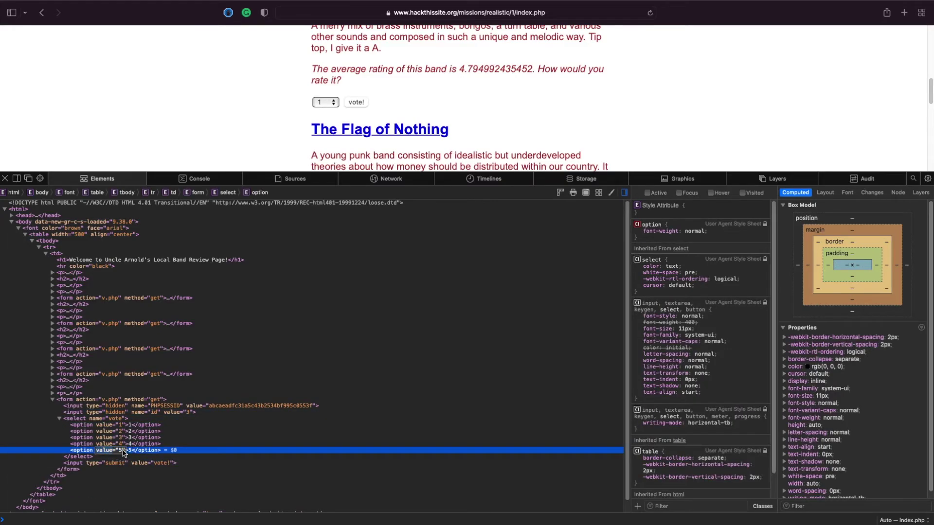
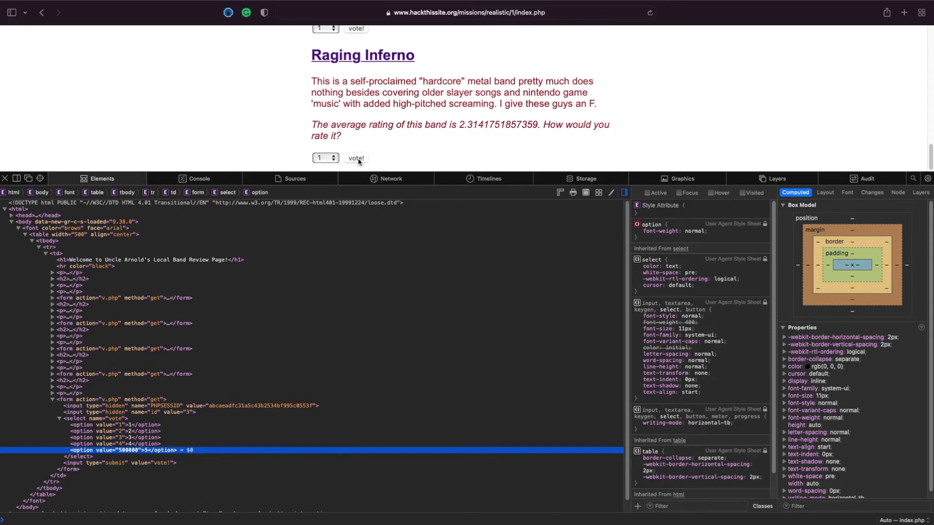
Submit the altered rating option 5 for Raging Inferno and, with the web inspector closed, continue to the next realistic mission
click(334, 161)
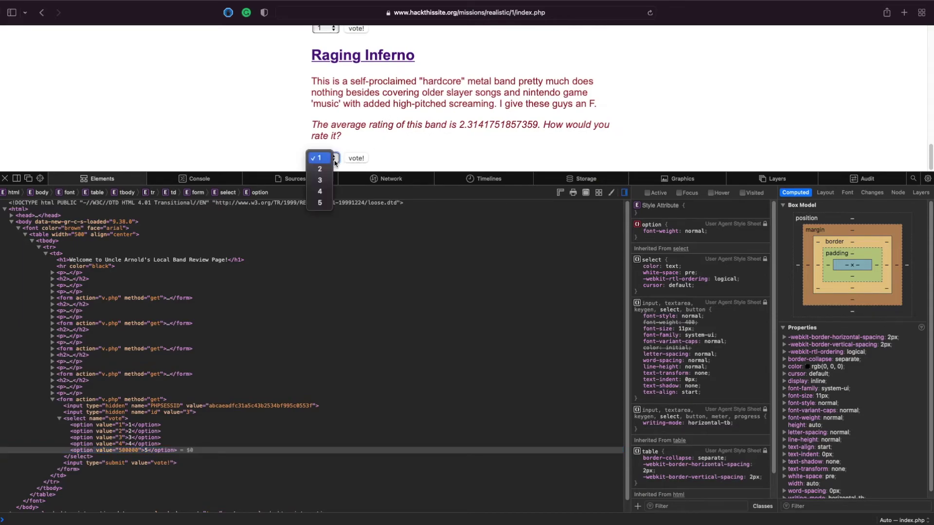
click(319, 202)
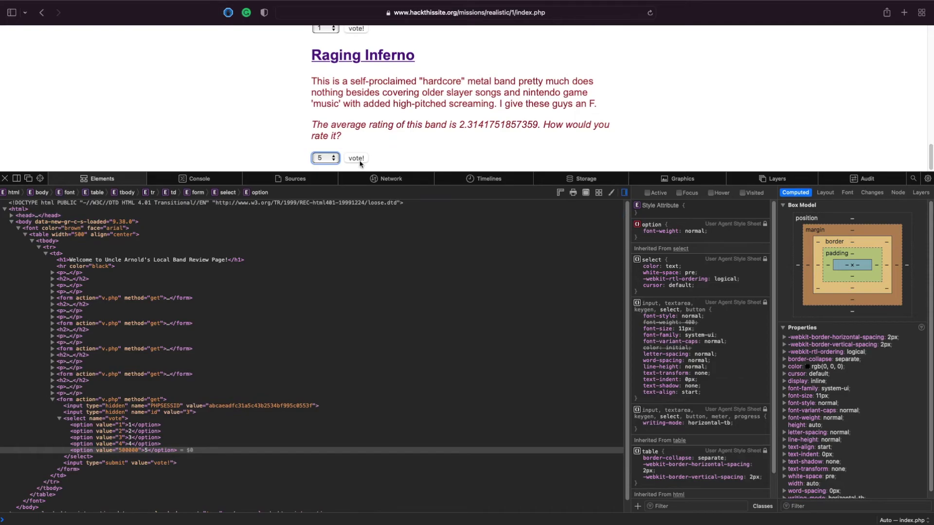
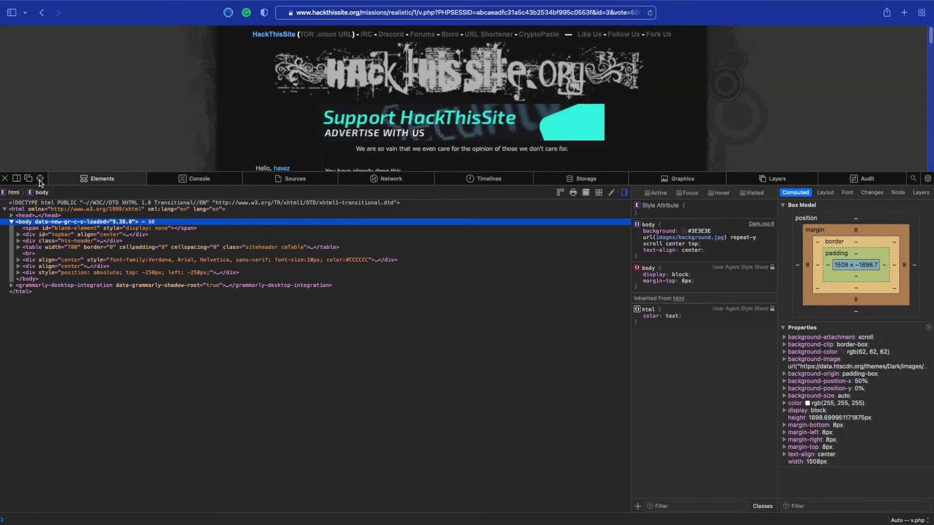
click(5, 179)
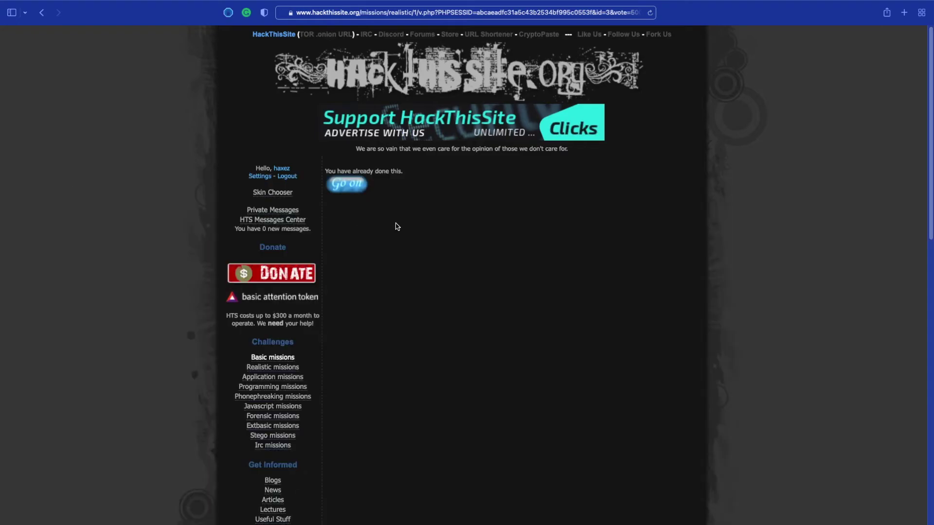
click(351, 184)
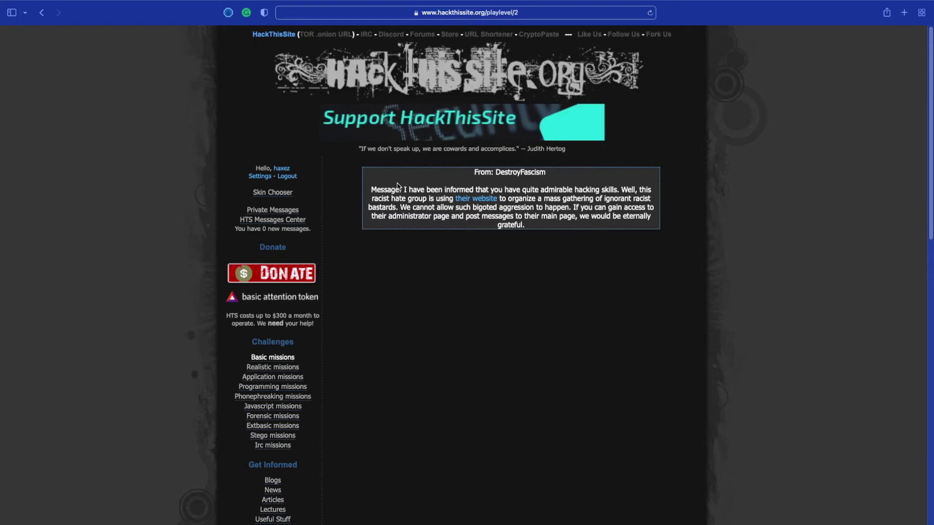